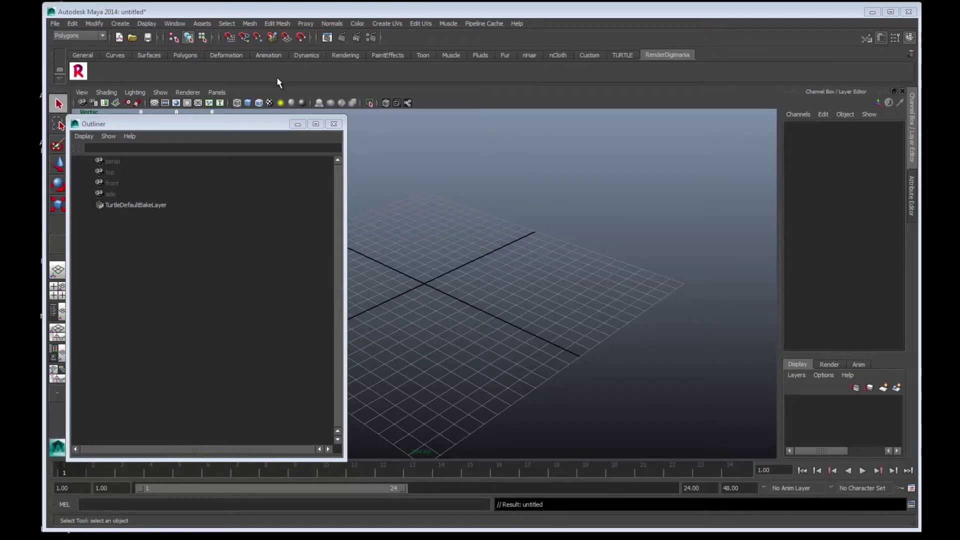
Open the File menu in the empty untitled Maya scene.
{"action": "left_click", "coordinate": [56, 23]}
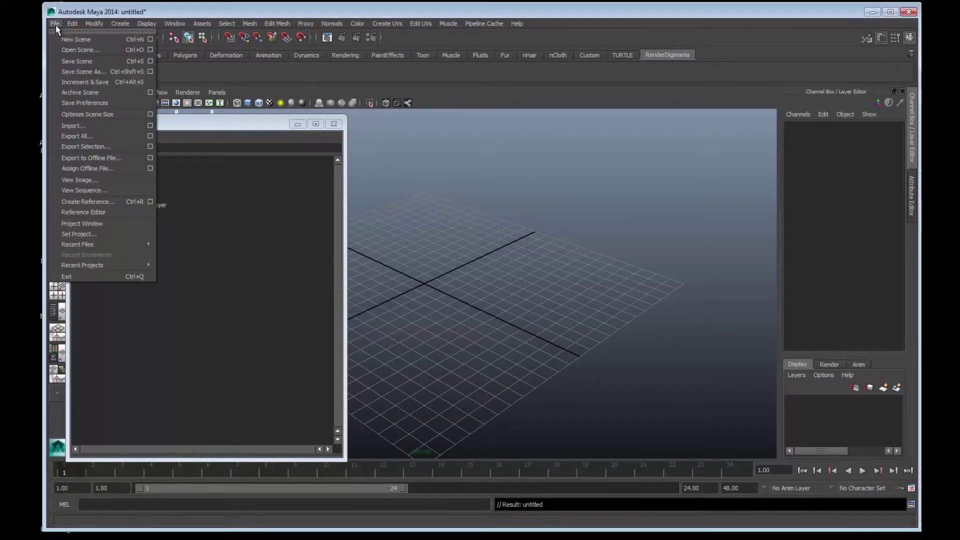
Open anim_sportsman.ma from the sportsman project's scenes folder without saving the untitled scene.
{"action": "left_click", "coordinate": [77, 48]}
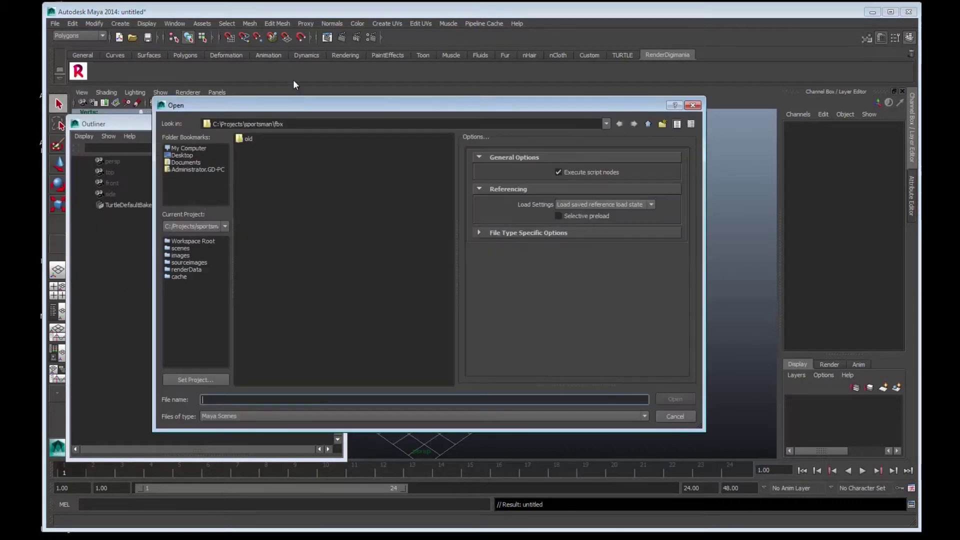
{"action": "left_click", "coordinate": [648, 126]}
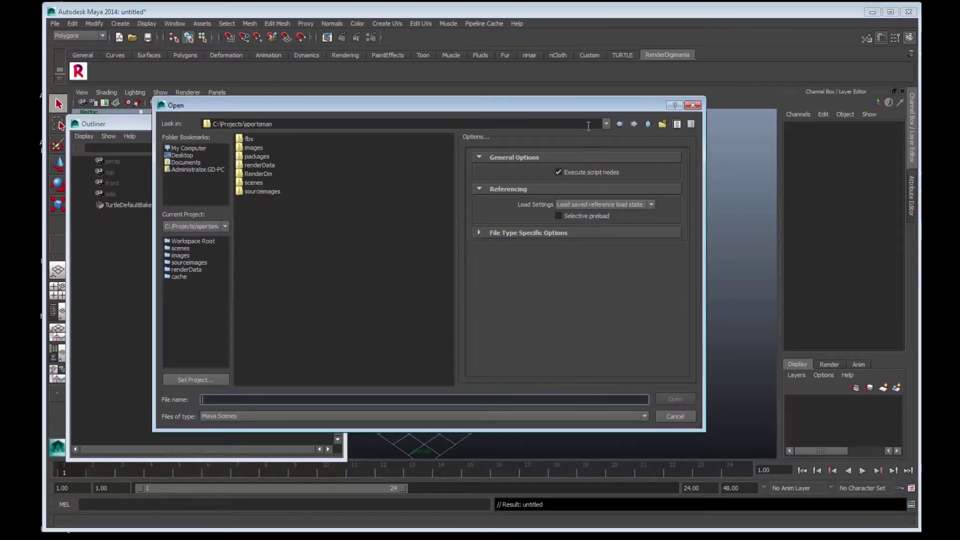
{"action": "double_click", "coordinate": [251, 180]}
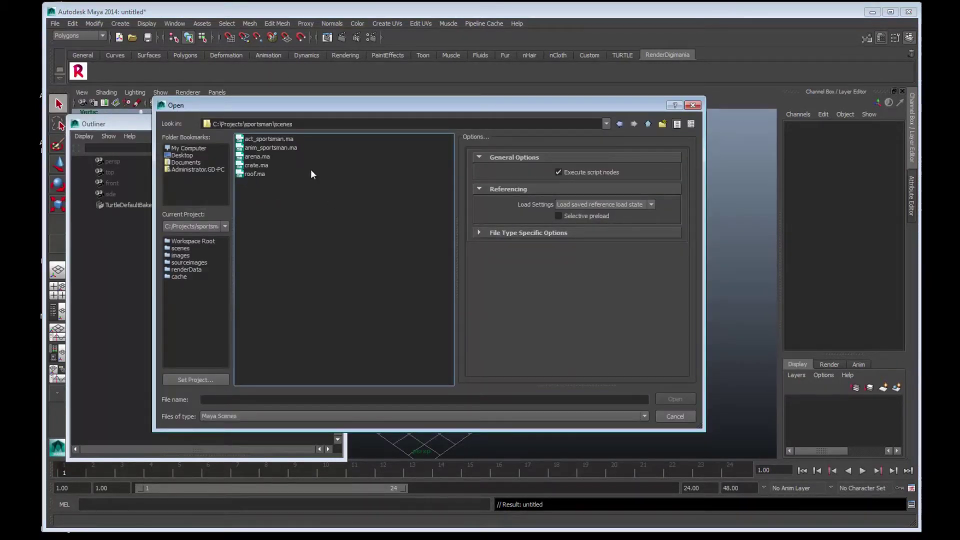
{"action": "left_click", "coordinate": [258, 147]}
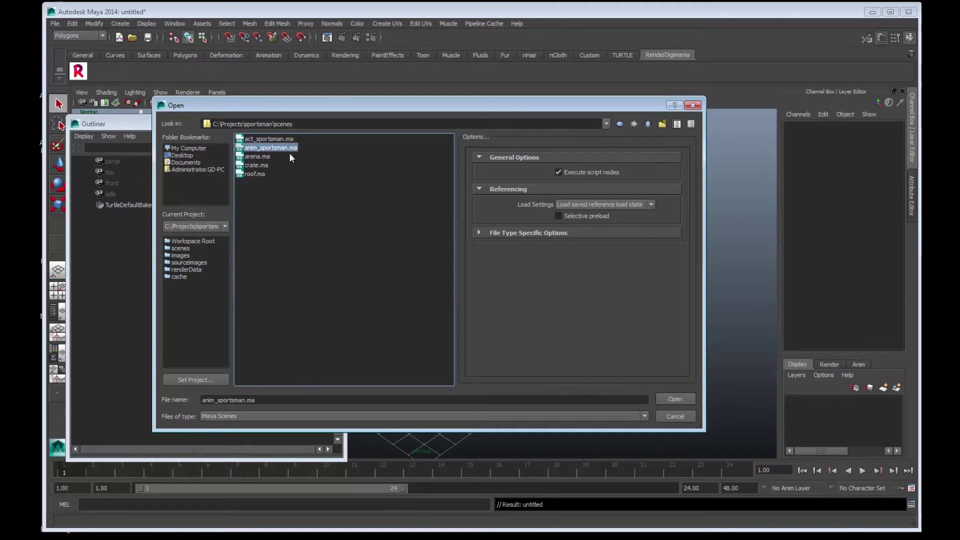
{"action": "left_click", "coordinate": [675, 398]}
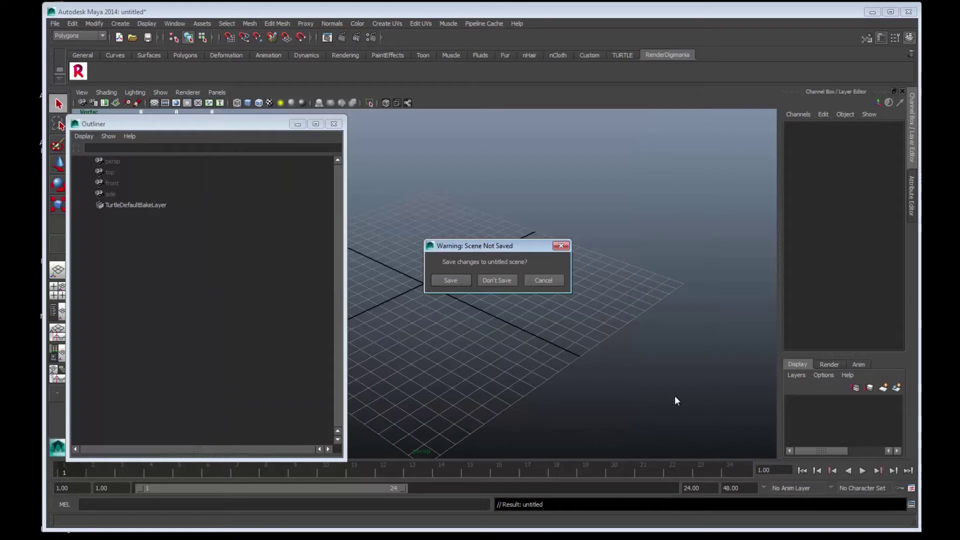
{"action": "left_click", "coordinate": [495, 280]}
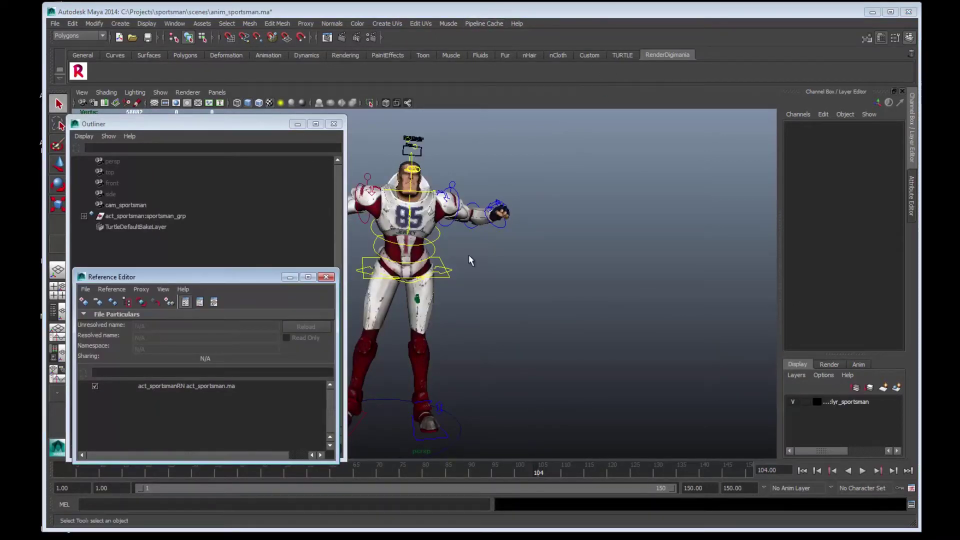
Play the sportsman animation, move the Outliner up and left, and browse the Pipeline Cache menu.
{"action": "left_click", "coordinate": [863, 471]}
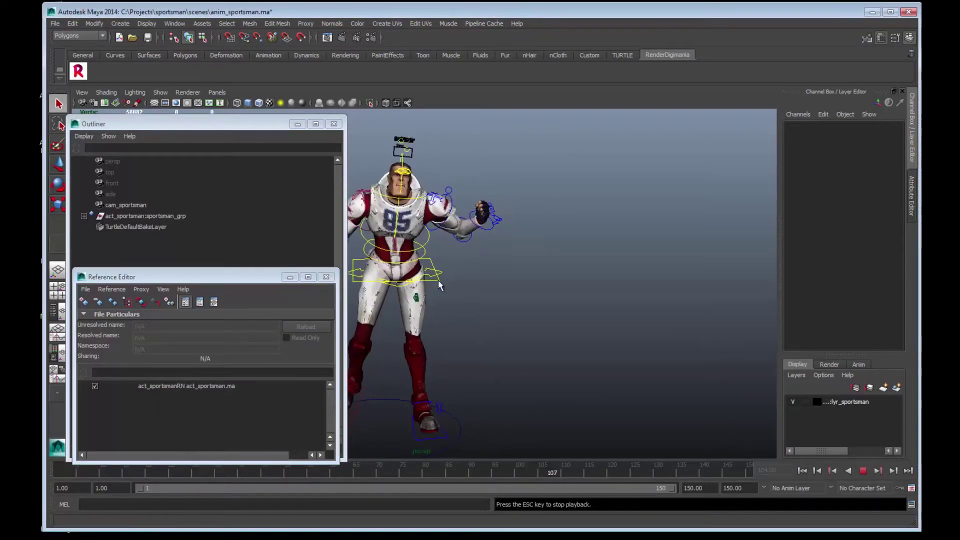
{"action": "left_click_drag", "start_coordinate": [200, 124], "coordinate": [175, 116]}
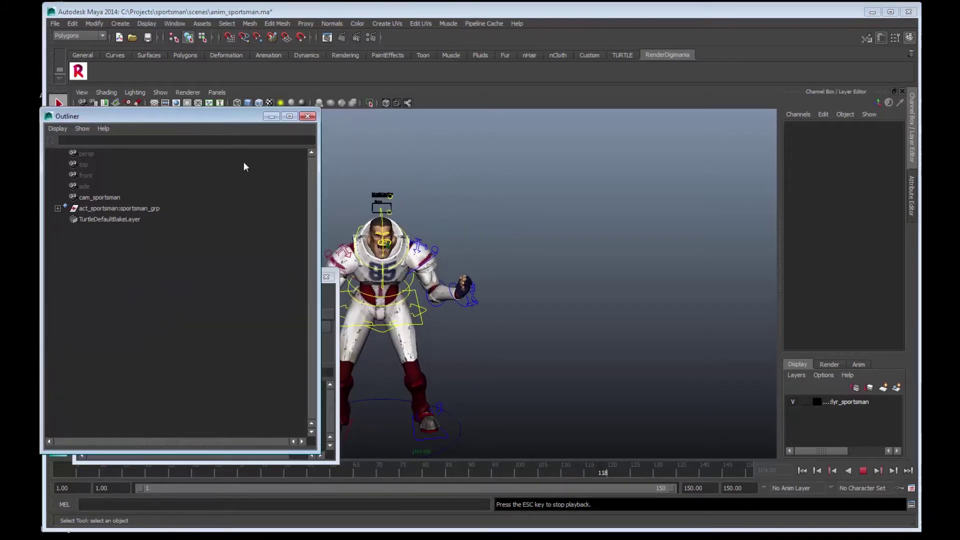
{"action": "left_click", "coordinate": [476, 23]}
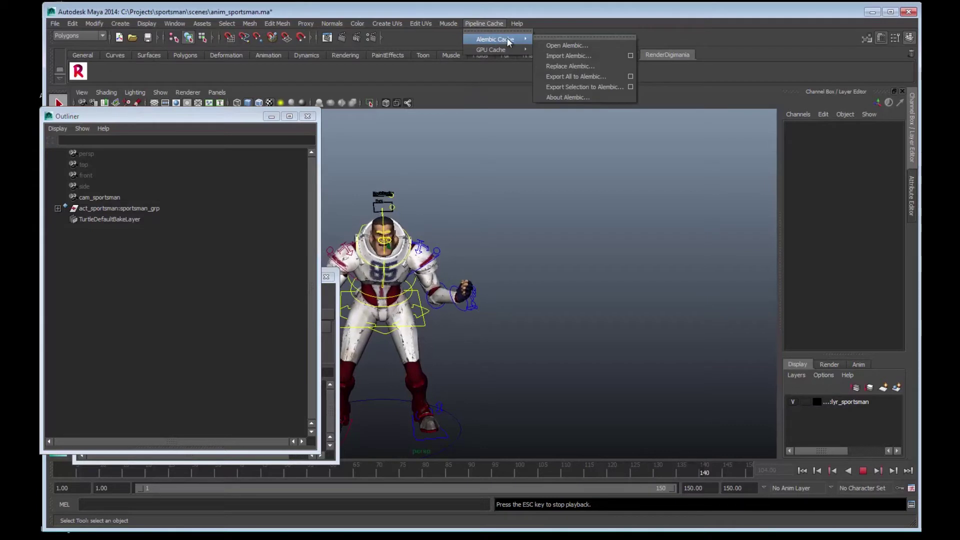
{"action": "mouse_move", "coordinate": [495, 39]}
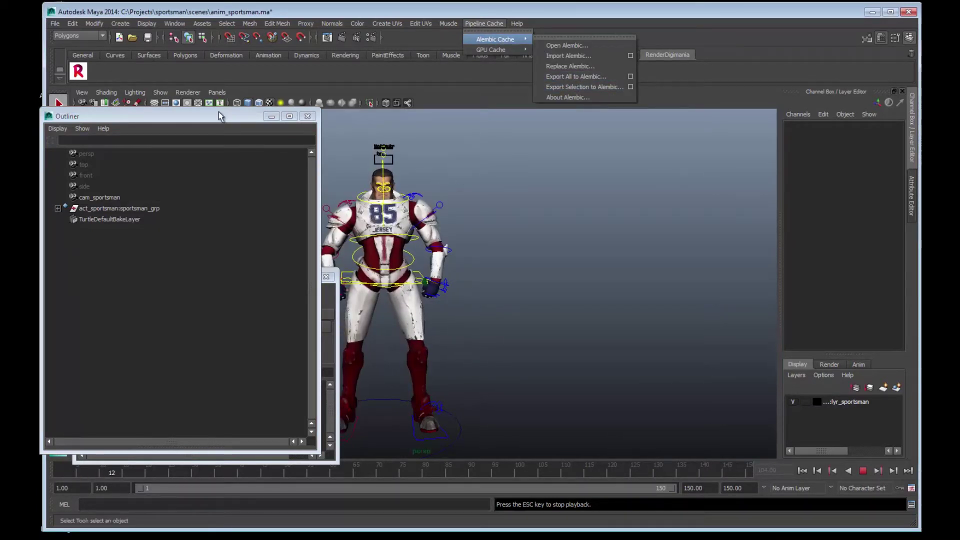
Stop playback at frame 60, reopen the RenderDigimania Exporter, and expand the sportsman group.
{"action": "left_click", "coordinate": [79, 74]}
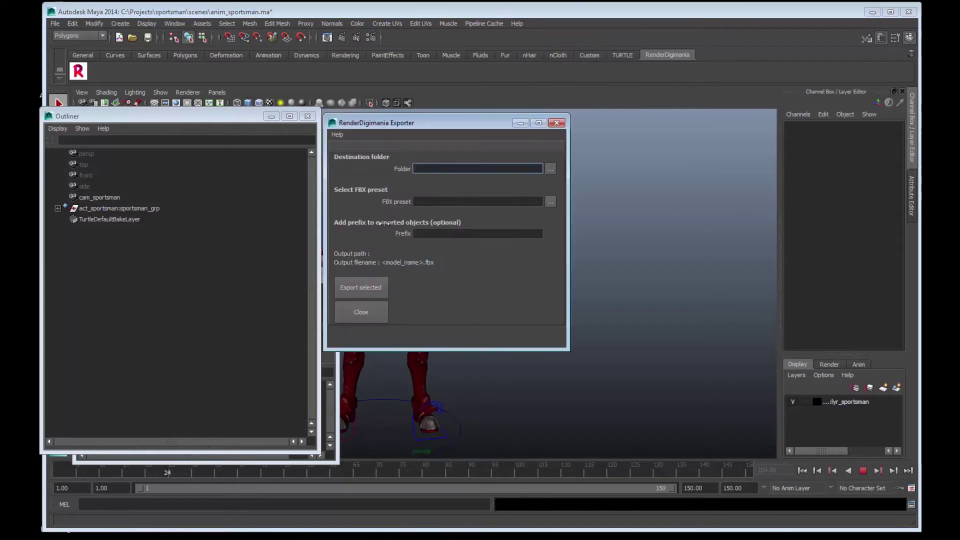
{"action": "left_click", "coordinate": [557, 122]}
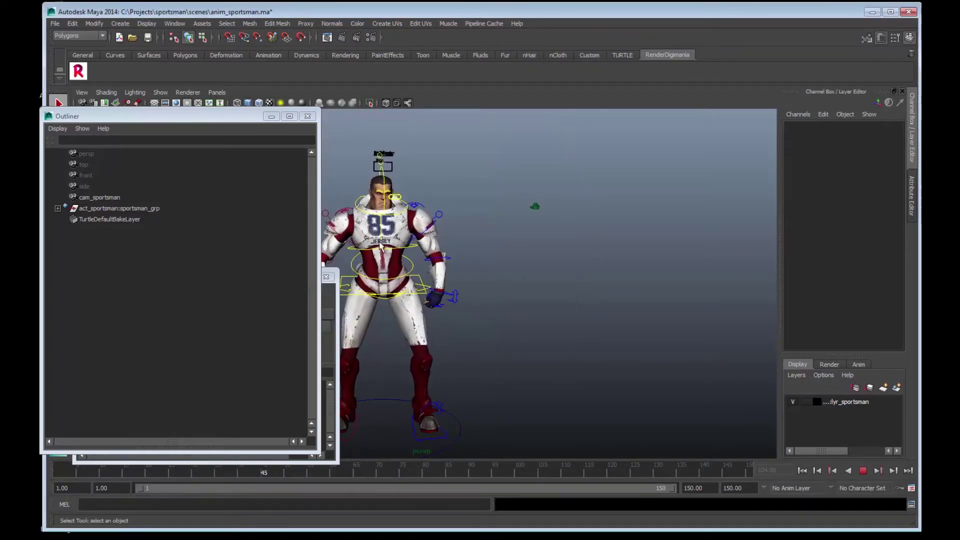
{"action": "left_click", "coordinate": [862, 471]}
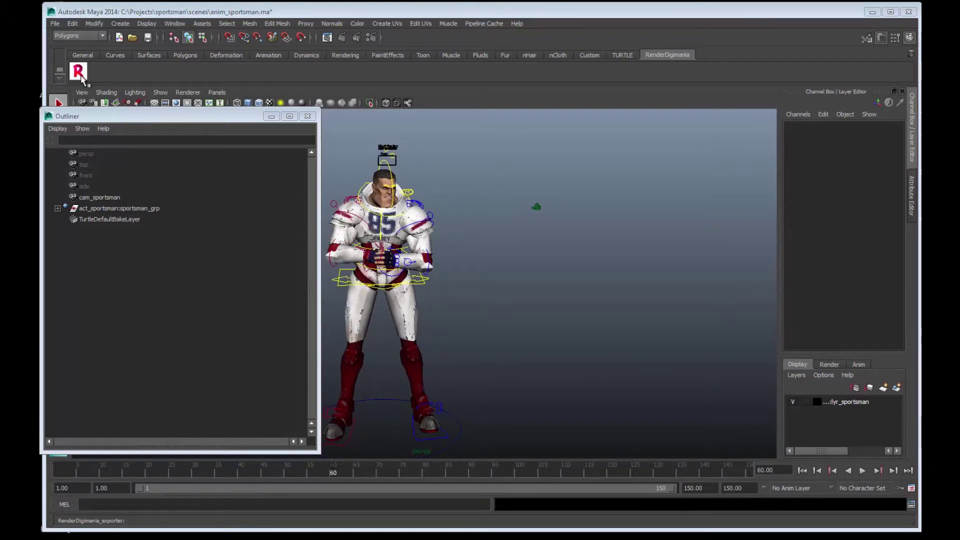
{"action": "left_click", "coordinate": [78, 73]}
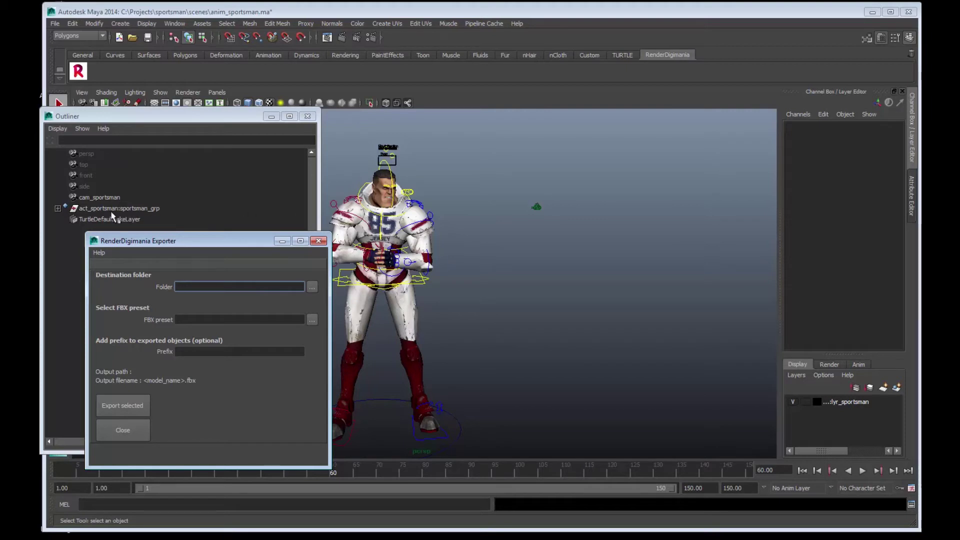
{"action": "left_click", "coordinate": [57, 208]}
Select act_sportsman:mesh_grp in the Outliner and move the exporter dialog to the right.
{"action": "left_click", "coordinate": [109, 241]}
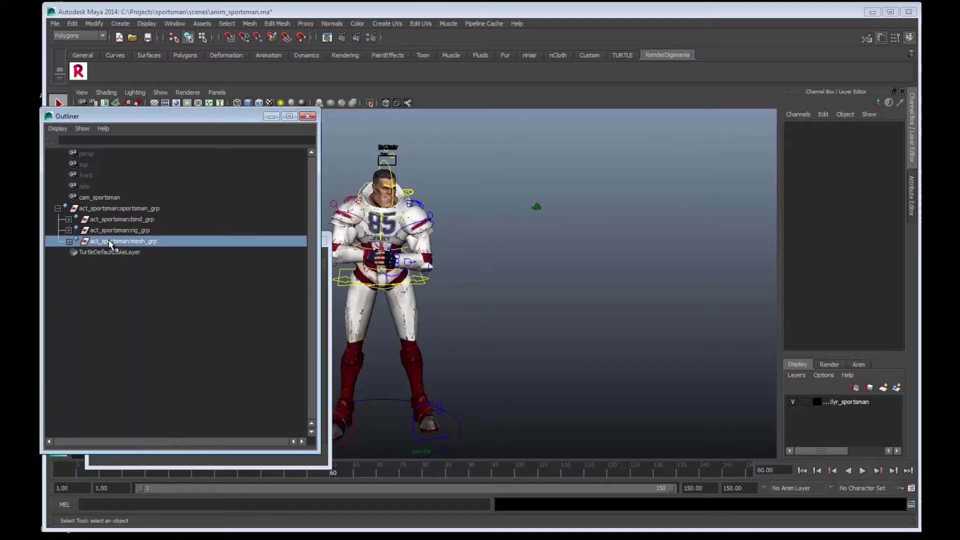
{"action": "left_click", "coordinate": [331, 271]}
{"action": "left_click_drag", "start_coordinate": [211, 241], "coordinate": [589, 168]}
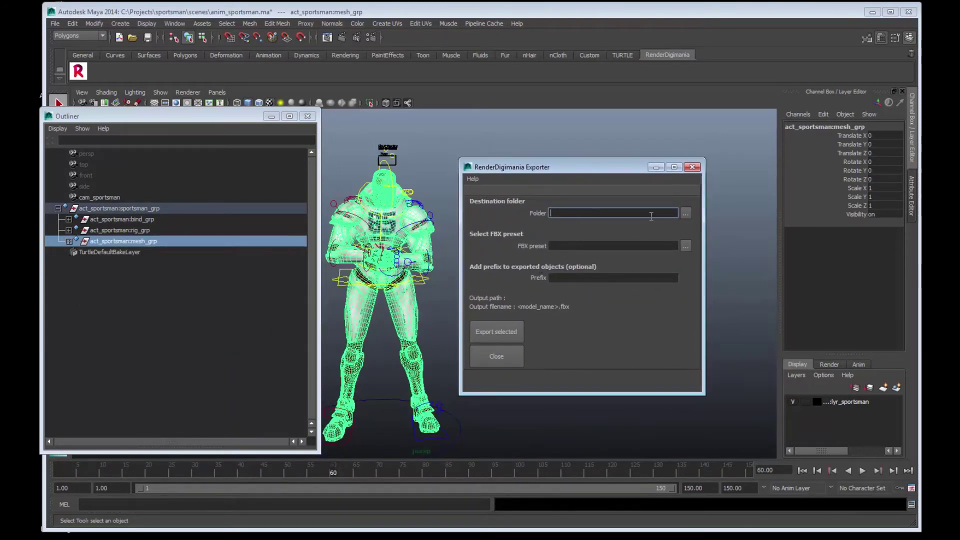
Set the exporter destination folder to C:/Projects/sportsman/fbx/.
{"action": "left_click", "coordinate": [686, 213]}
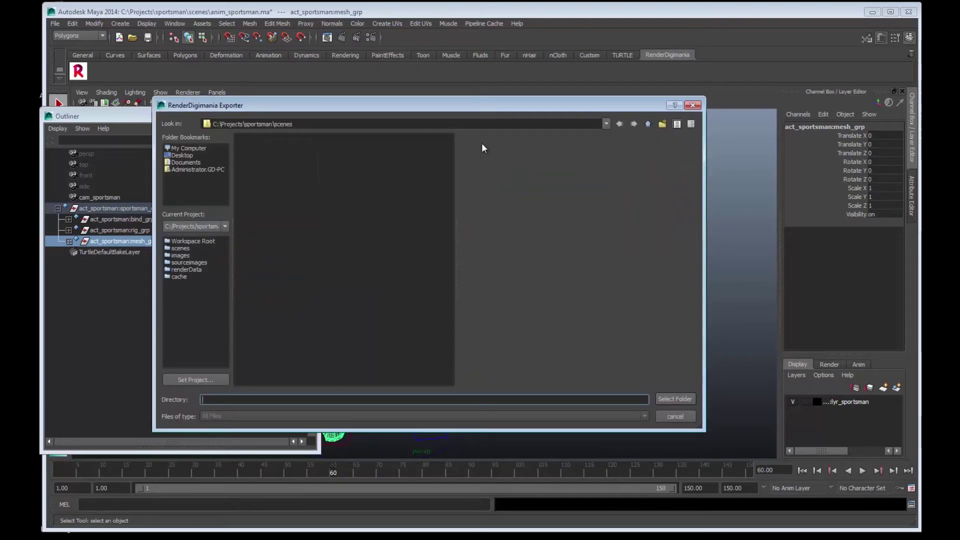
{"action": "left_click", "coordinate": [652, 122]}
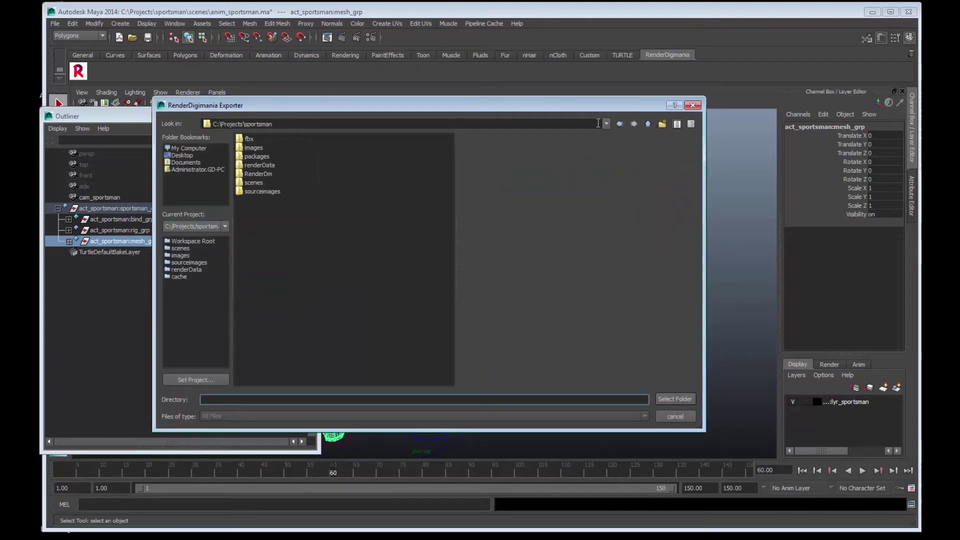
{"action": "left_click", "coordinate": [249, 139]}
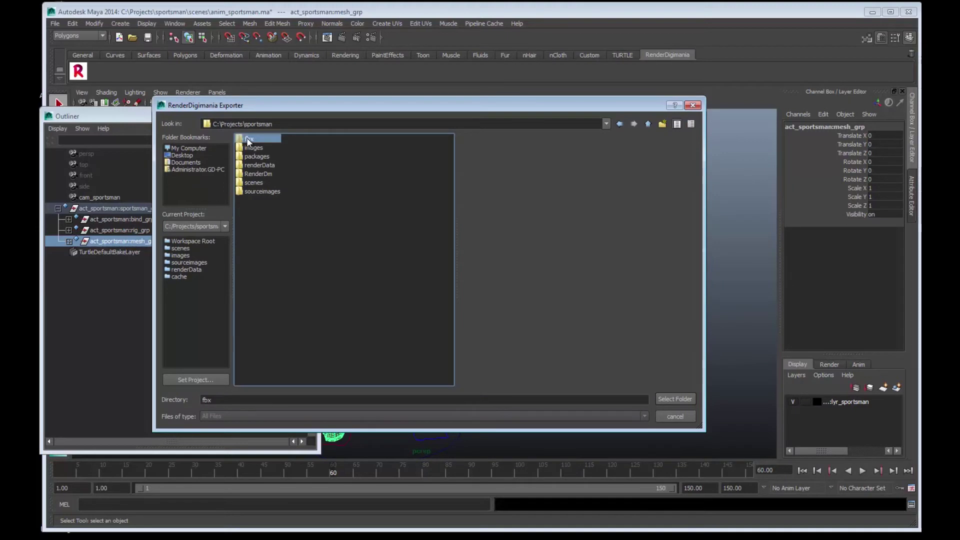
{"action": "left_click", "coordinate": [675, 400]}
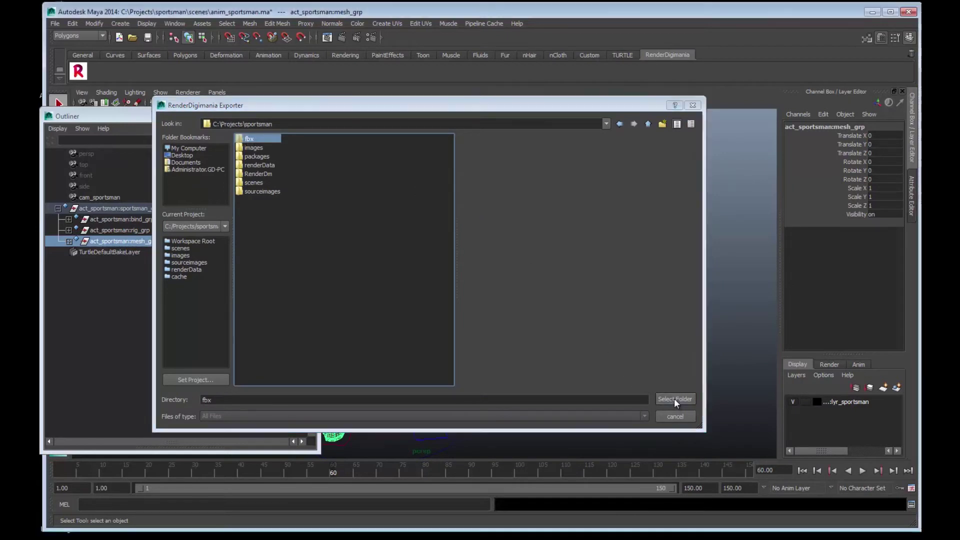
Locate export_A1_animation.fbxexportpreset in Documents\maya\FBX\Presets\2014.1\export.
{"action": "left_click", "coordinate": [686, 246]}
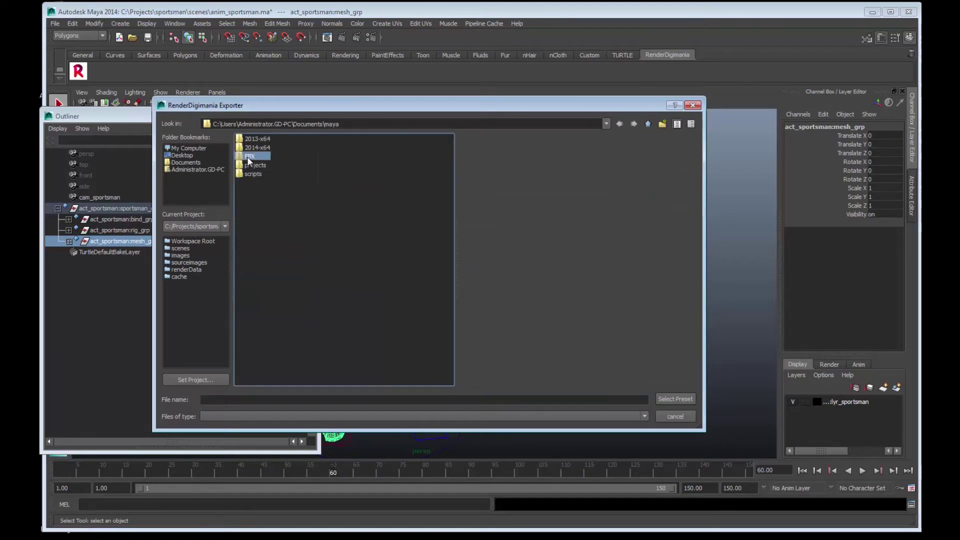
{"action": "double_click", "coordinate": [248, 156]}
{"action": "double_click", "coordinate": [251, 147]}
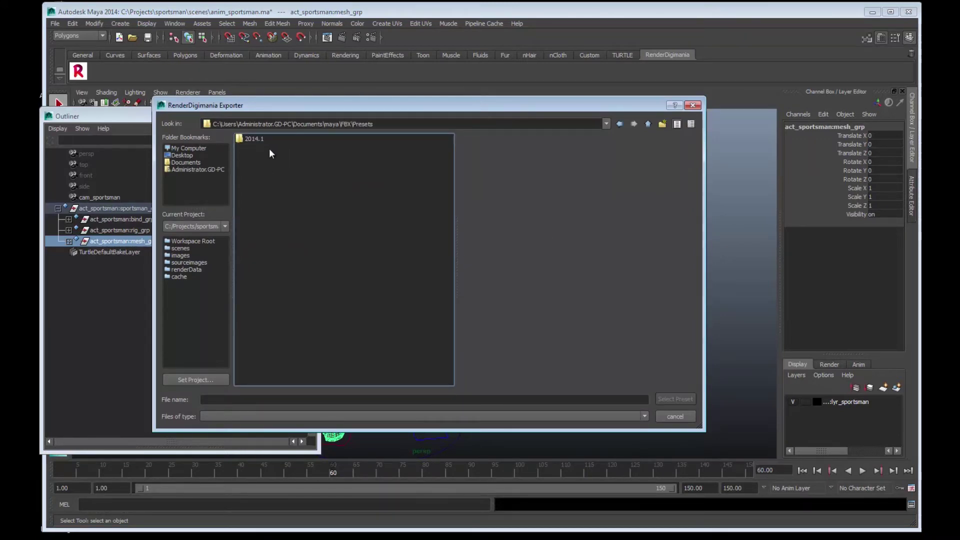
{"action": "double_click", "coordinate": [255, 139]}
{"action": "left_click", "coordinate": [253, 139]}
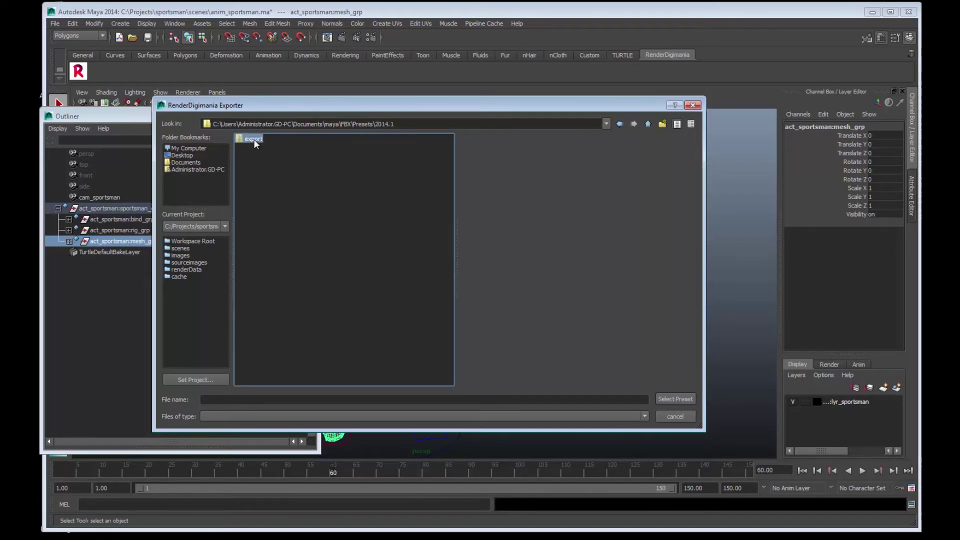
{"action": "double_click", "coordinate": [249, 139]}
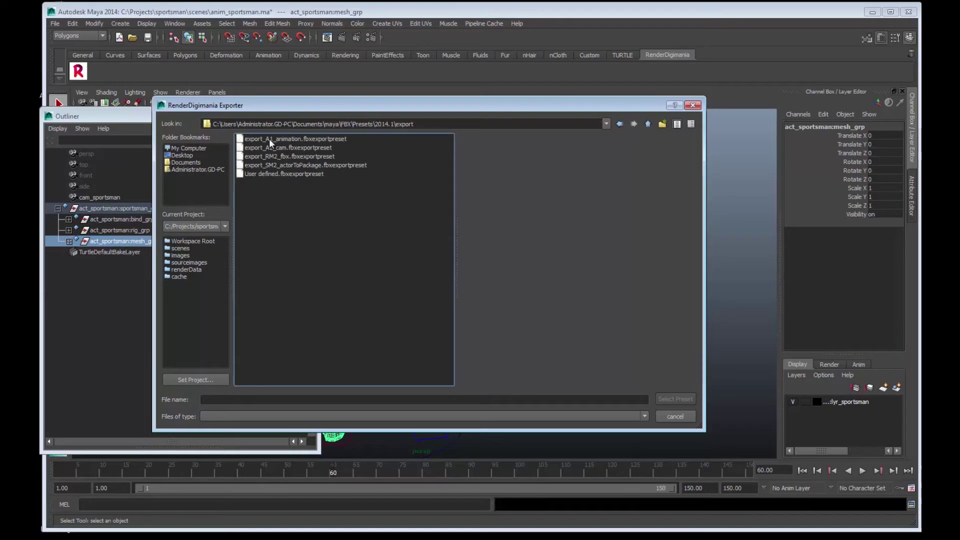
{"action": "left_click", "coordinate": [301, 139]}
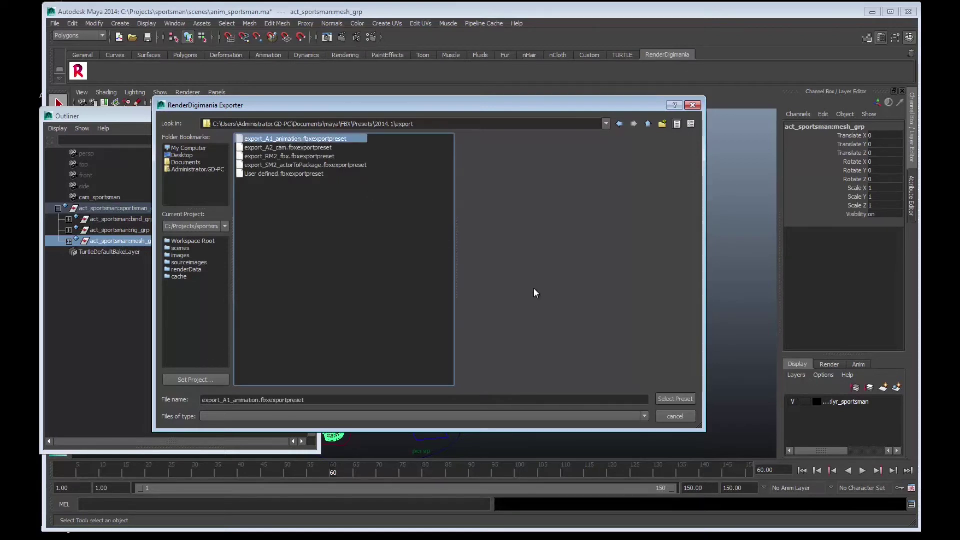
Confirm the export_A1_animation preset and enter the MyAnim prefix in the Prefix field.
{"action": "left_click", "coordinate": [667, 398]}
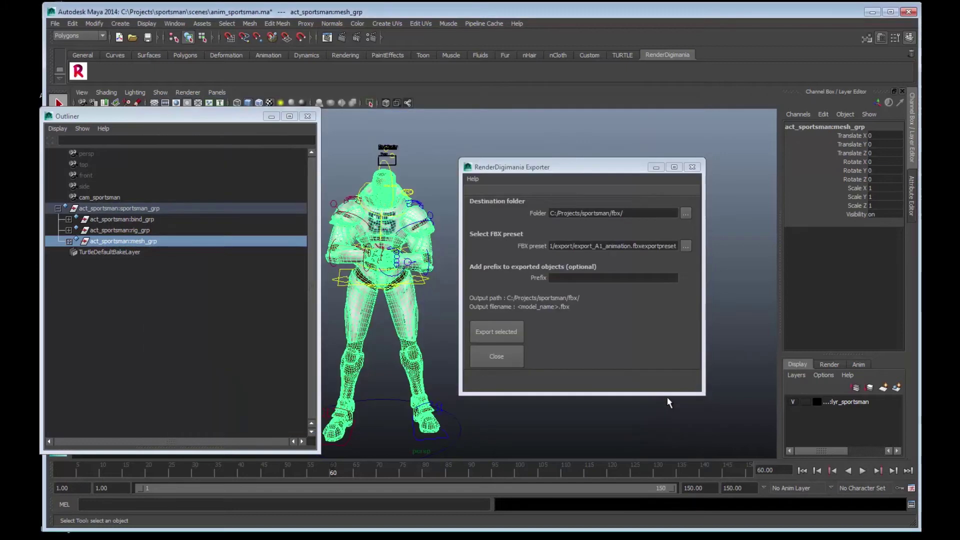
{"action": "left_click", "coordinate": [560, 278]}
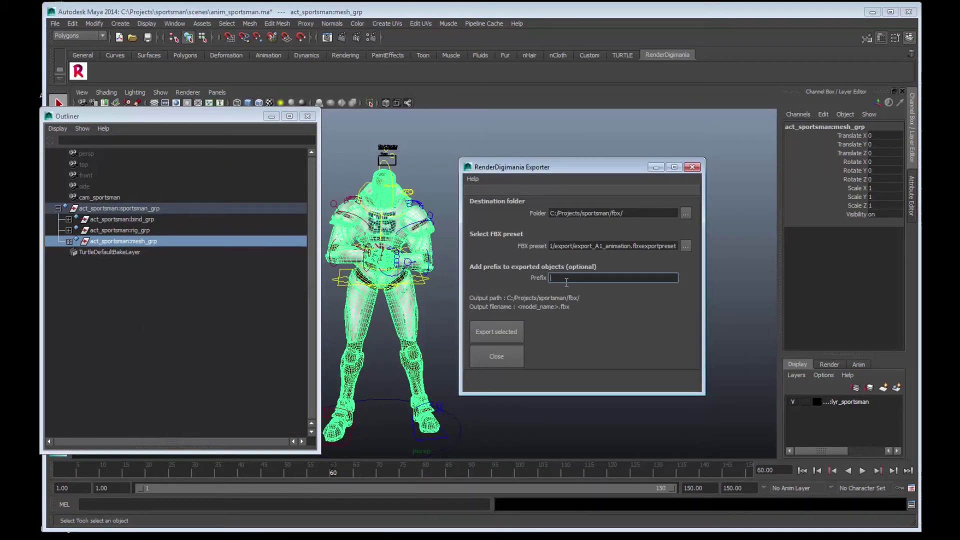
{"action": "type", "text": "My"}
{"action": "type", "text": "a"}
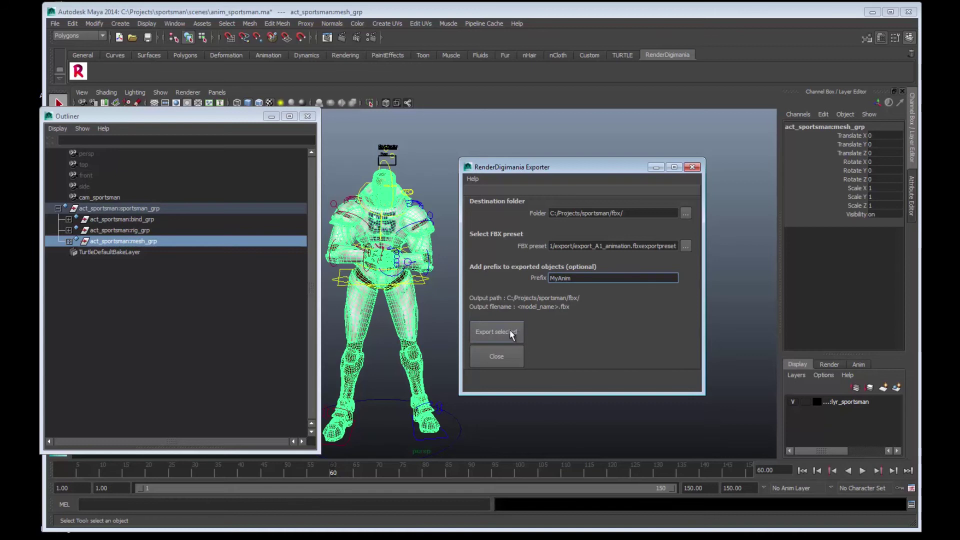
Export the selected mesh group as FBX with MyAnim prefix, confirm, then close the exporter.
{"action": "left_click", "coordinate": [515, 342]}
{"action": "left_click", "coordinate": [506, 332]}
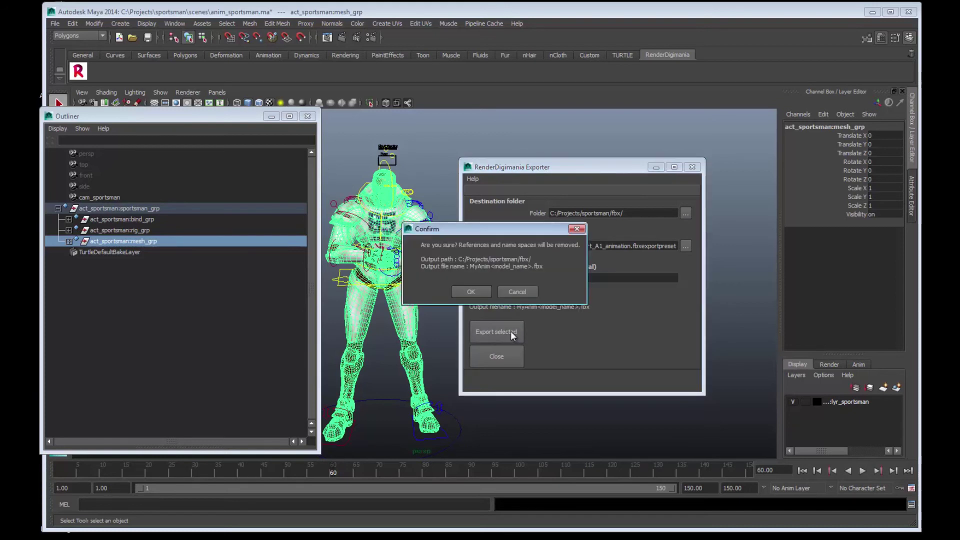
{"action": "left_click", "coordinate": [470, 292]}
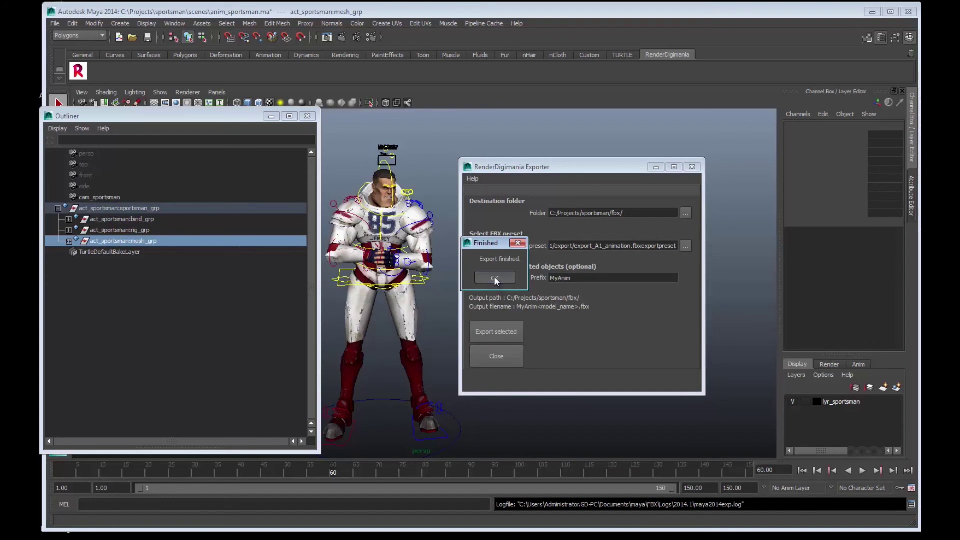
{"action": "left_click", "coordinate": [495, 276]}
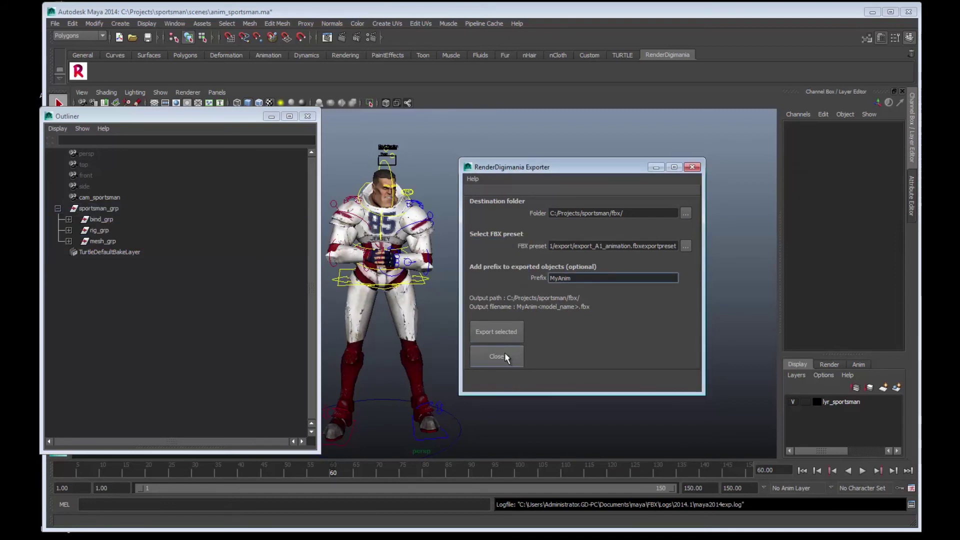
{"action": "left_click", "coordinate": [693, 167]}
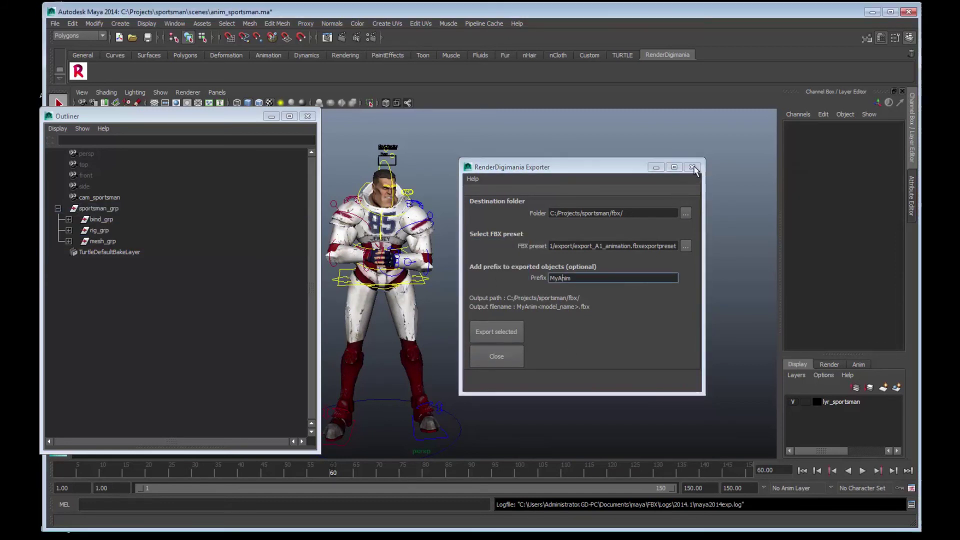